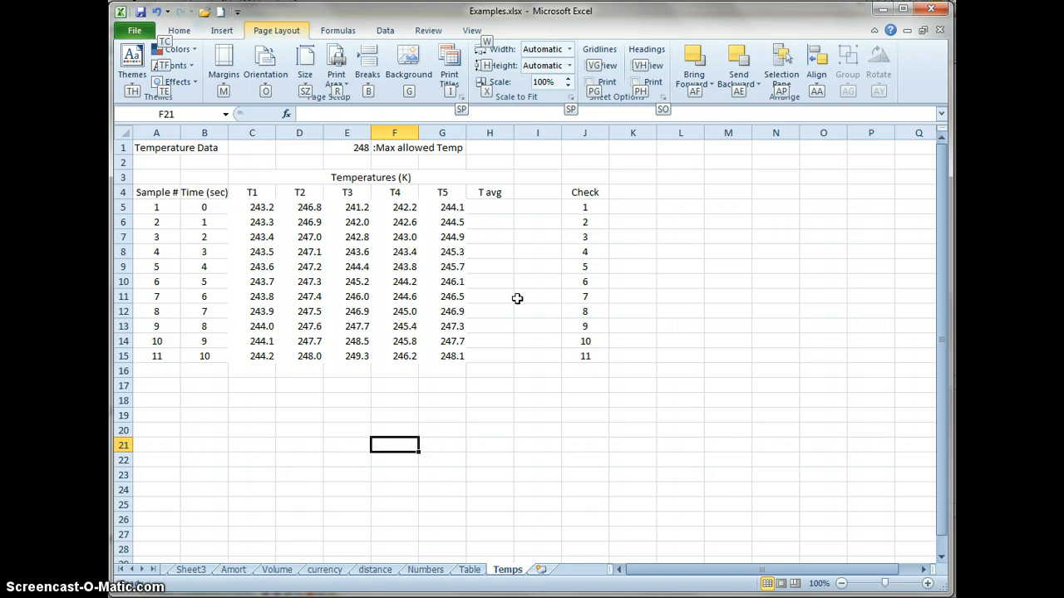
pyautogui.moveTo(161, 209); pyautogui.dragTo(611, 384)
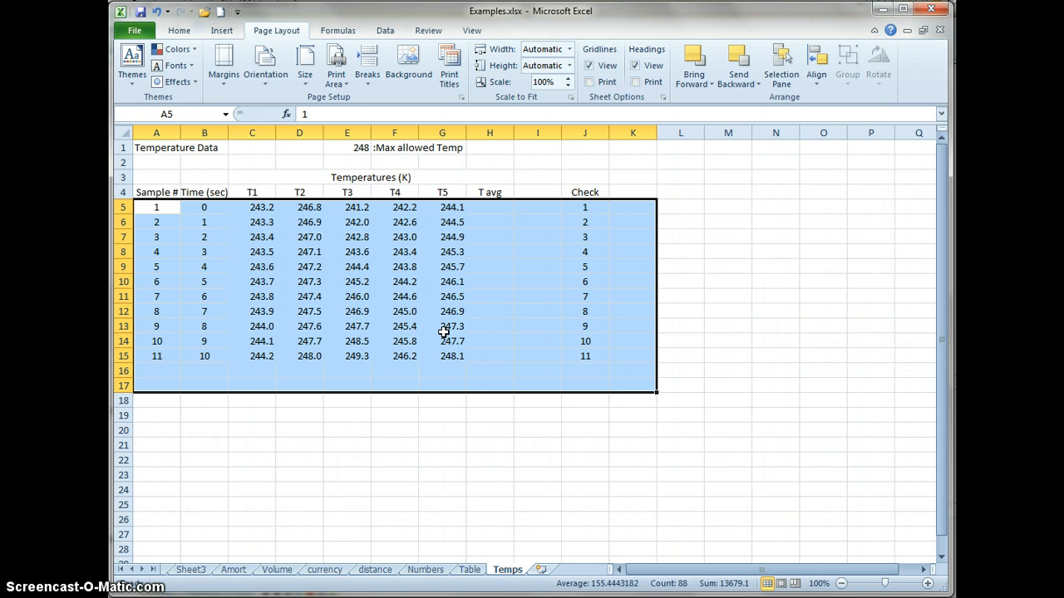
pyautogui.click(429, 457)
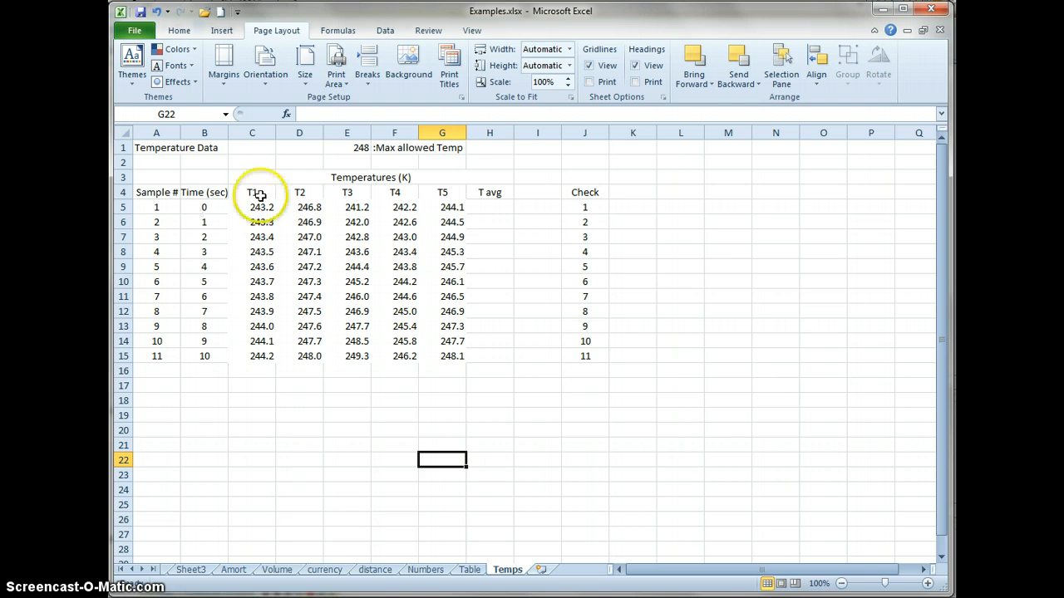
pyautogui.click(353, 150)
pyautogui.moveTo(405, 147); pyautogui.dragTo(449, 149)
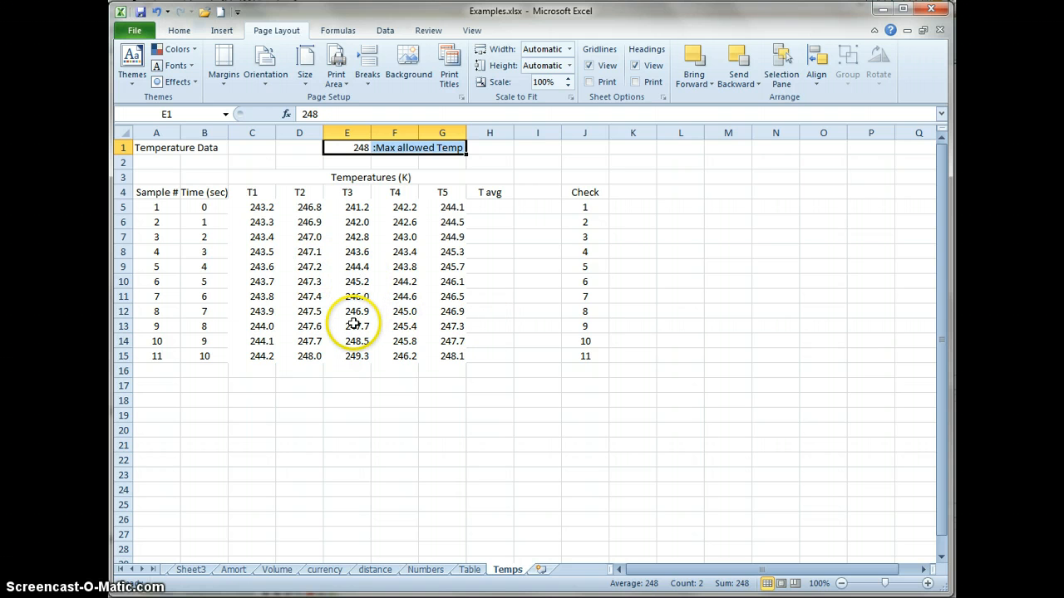
# - Start a Greater Than highlight rule for the temperature readings in C5:G15, using the maximum allowed temperature in E1 as the threshold
pyautogui.moveTo(253, 208); pyautogui.dragTo(437, 360)
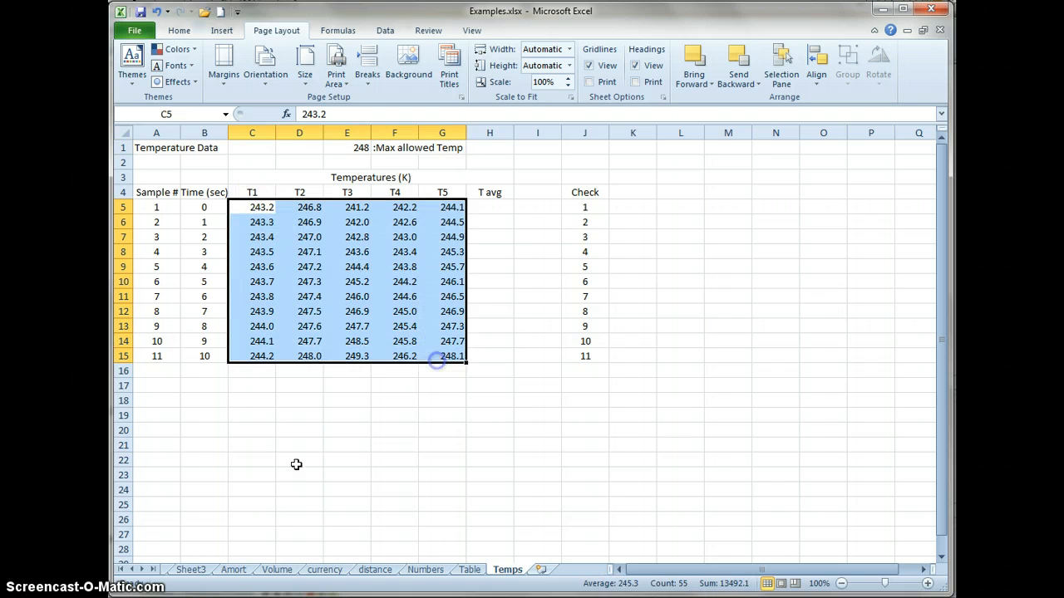
pyautogui.click(179, 31)
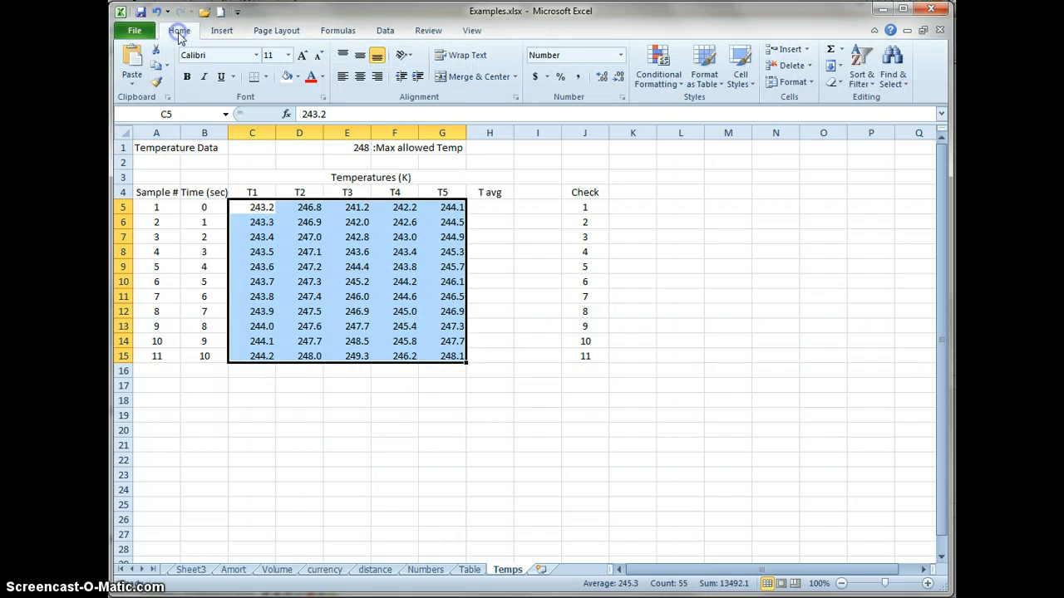
pyautogui.click(663, 83)
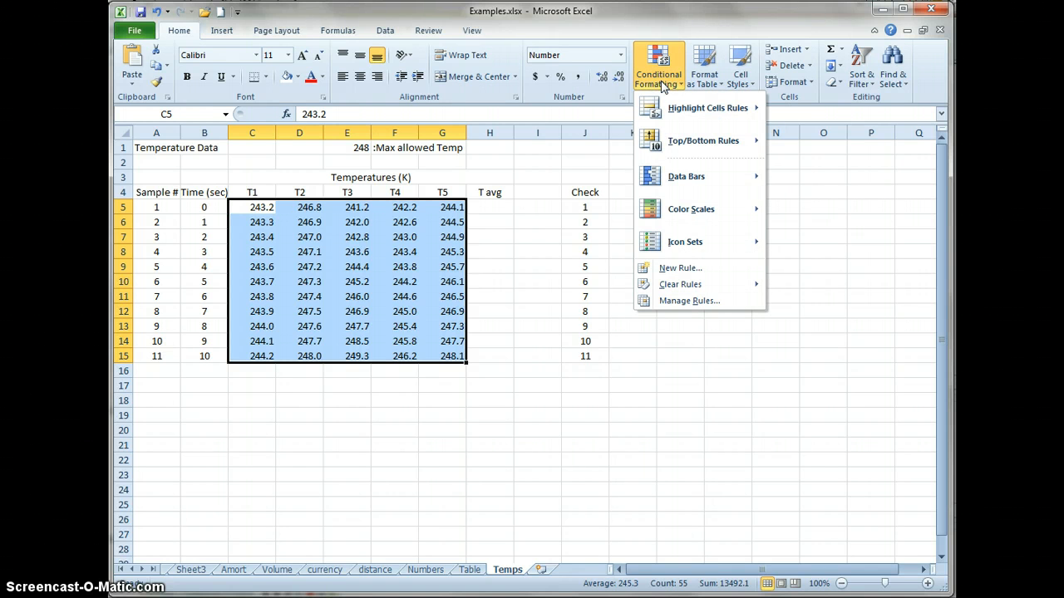
pyautogui.moveTo(733, 121)
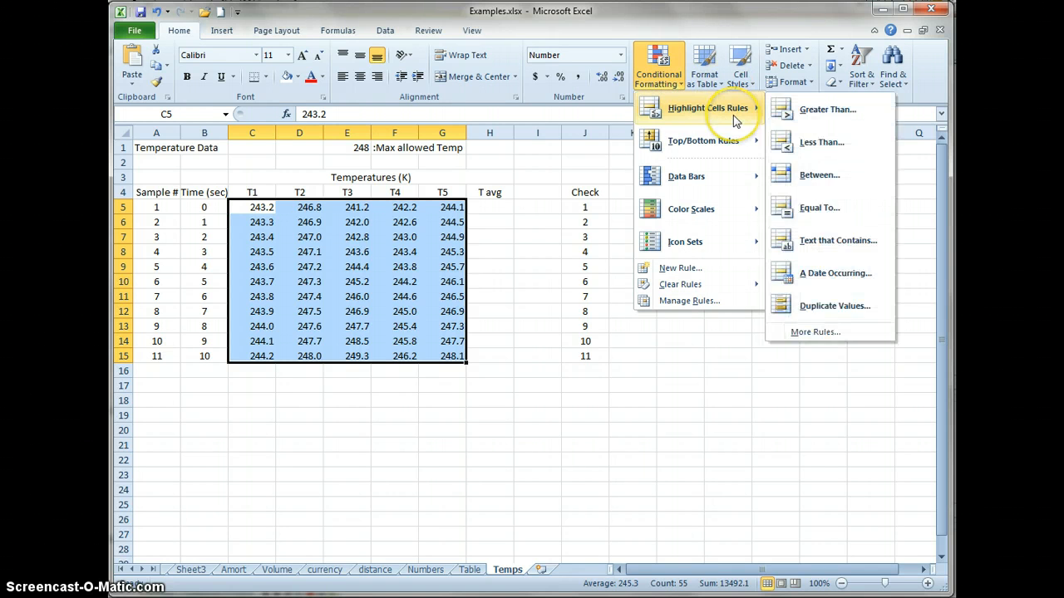
pyautogui.click(804, 114)
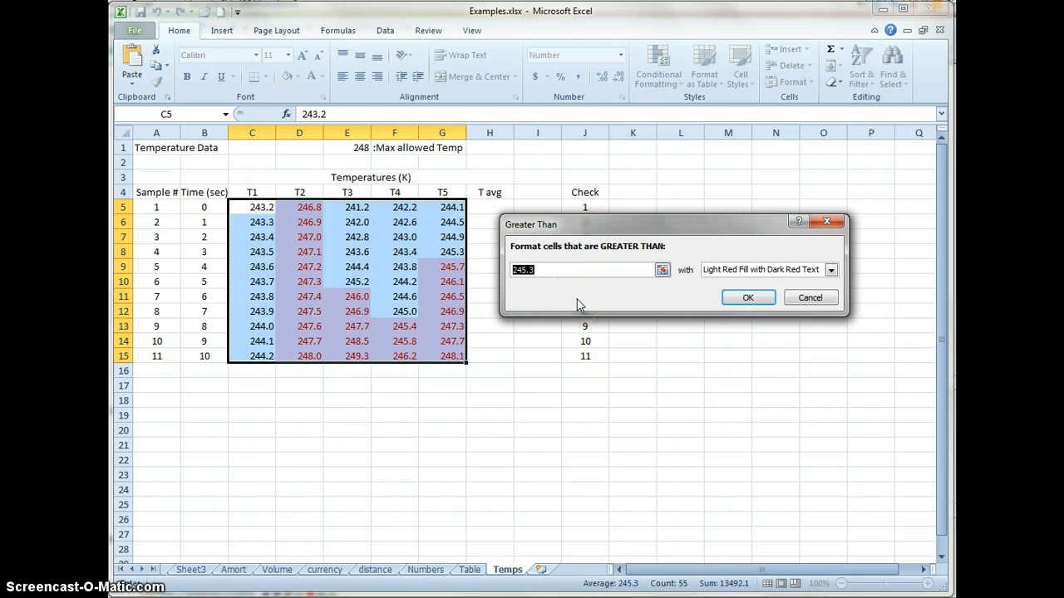
pyautogui.click(559, 295)
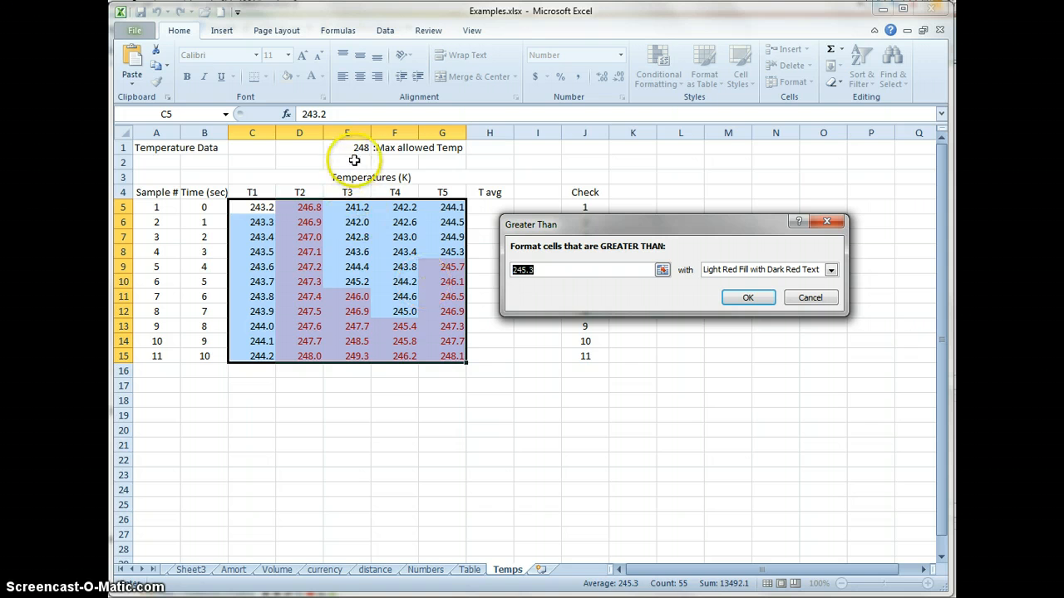
pyautogui.click(355, 148)
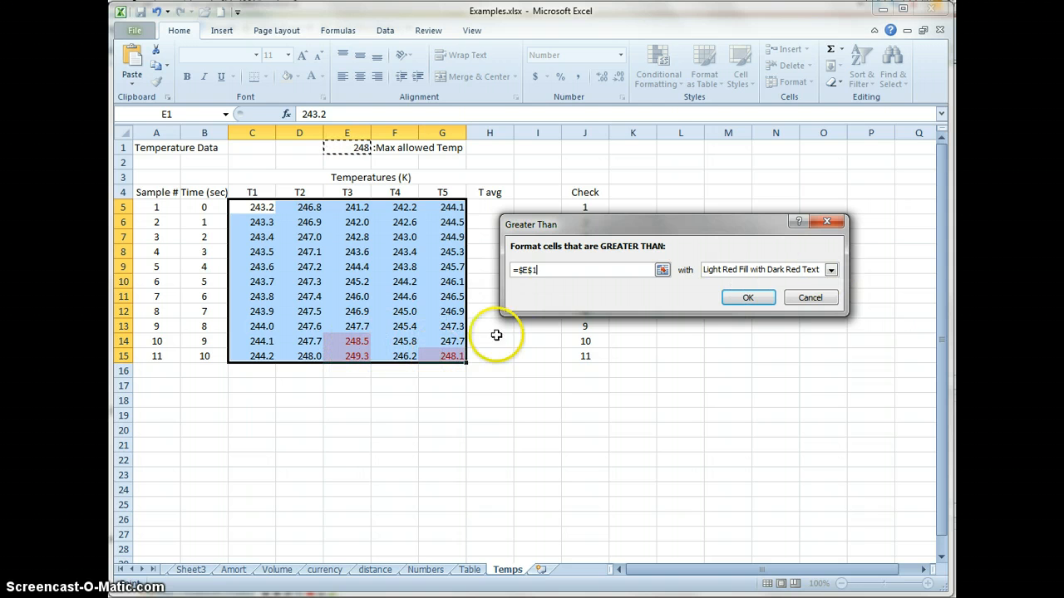
# - Set the rule's format to Light Red Fill with Dark Red Text, apply it, and check the last T2 reading
pyautogui.click(831, 271)
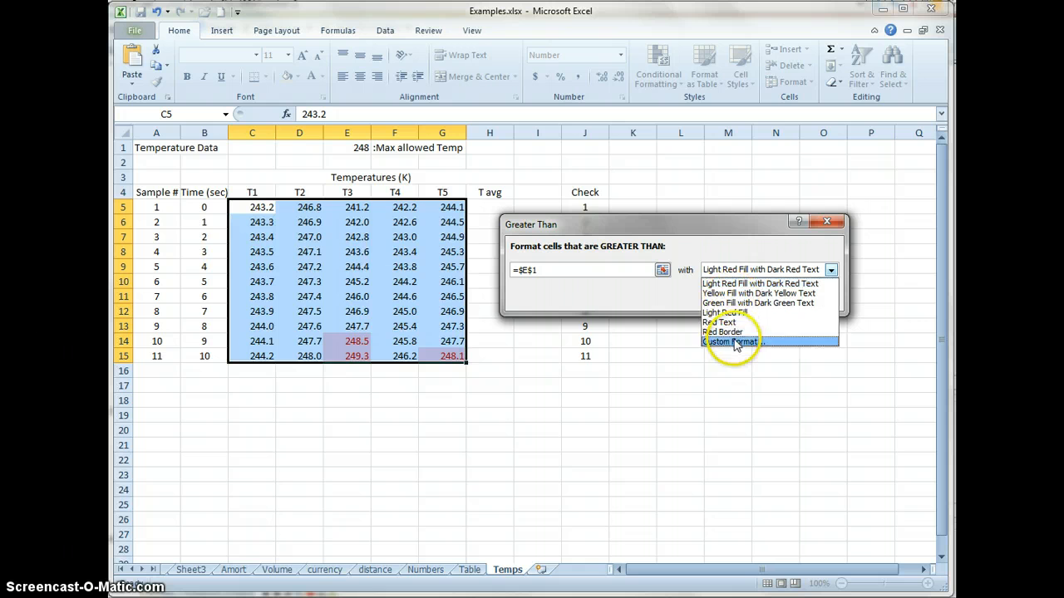
pyautogui.click(761, 284)
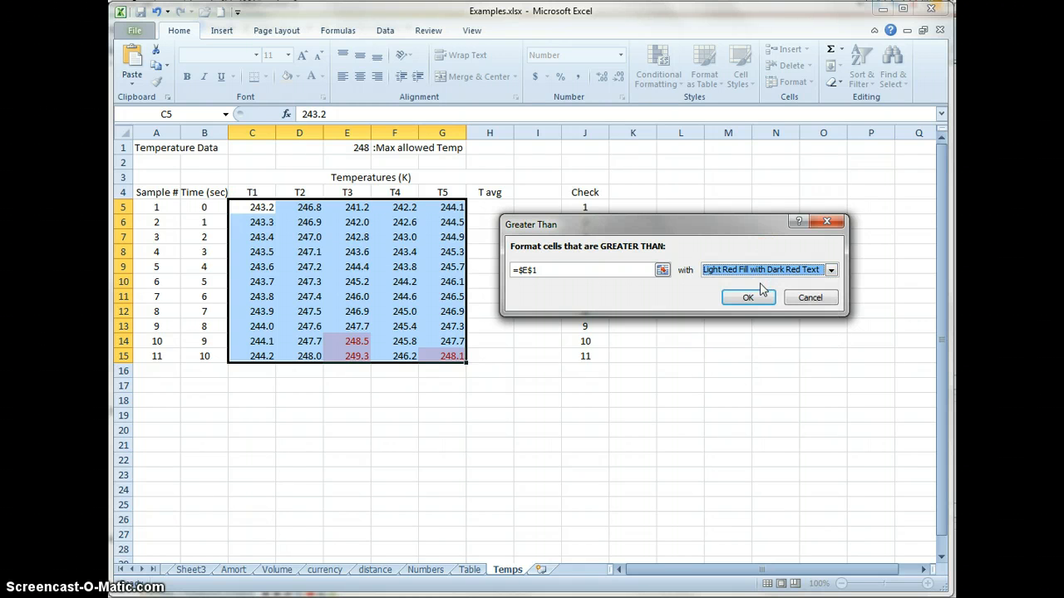
pyautogui.click(747, 299)
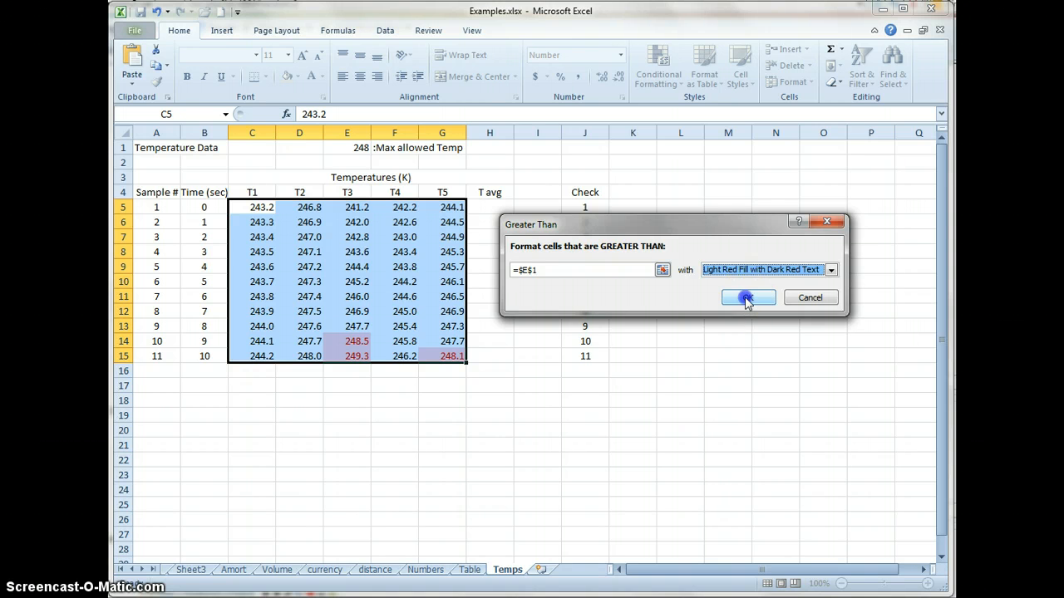
pyautogui.click(399, 415)
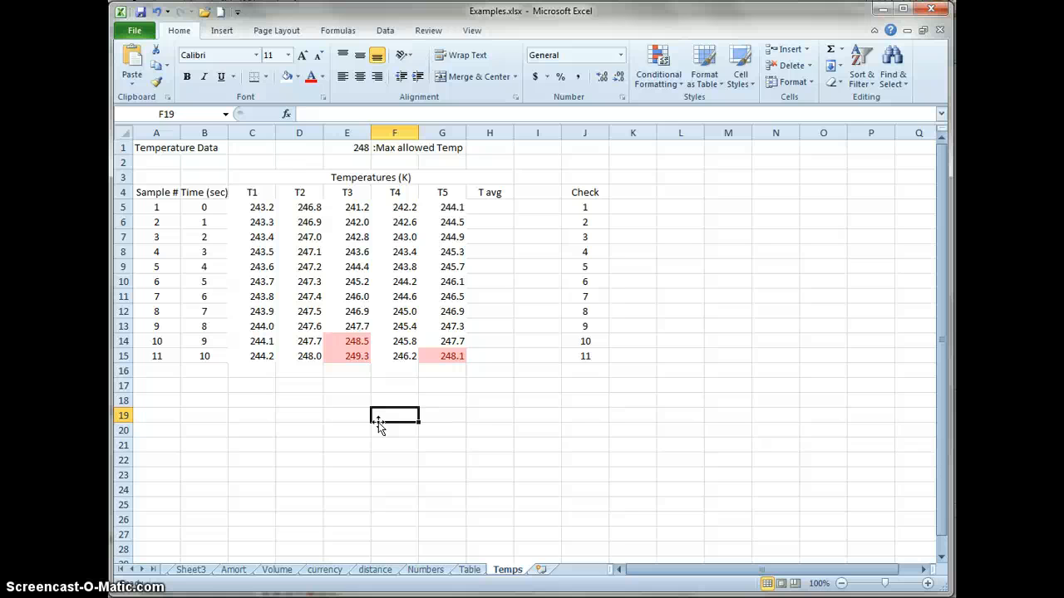
pyautogui.click(307, 356)
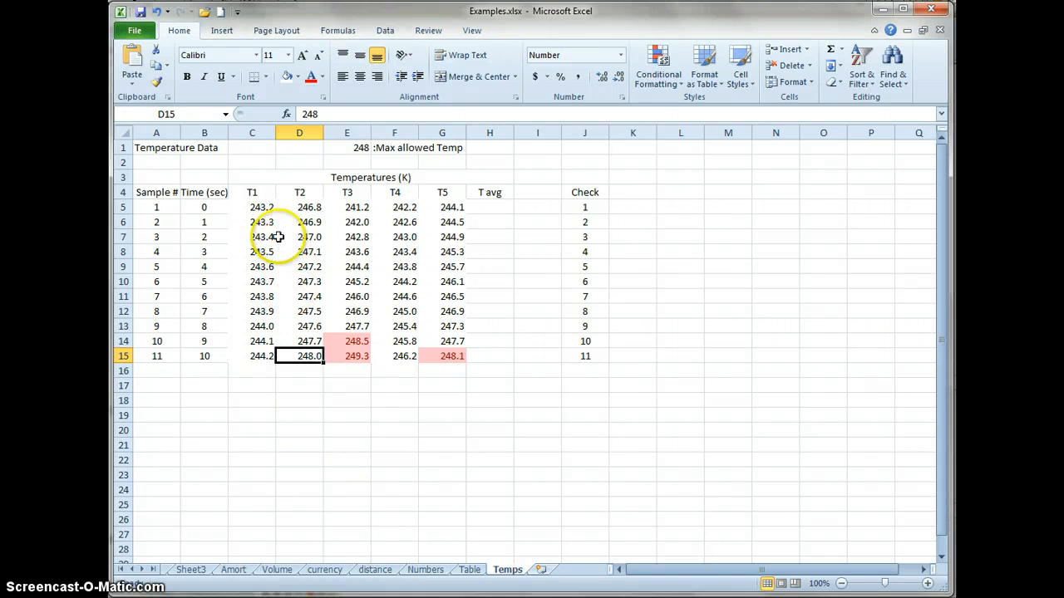
# - Clear the Greater Than conditional formatting rule from the temperature readings in C5:G15
pyautogui.moveTo(256, 208); pyautogui.dragTo(462, 357)
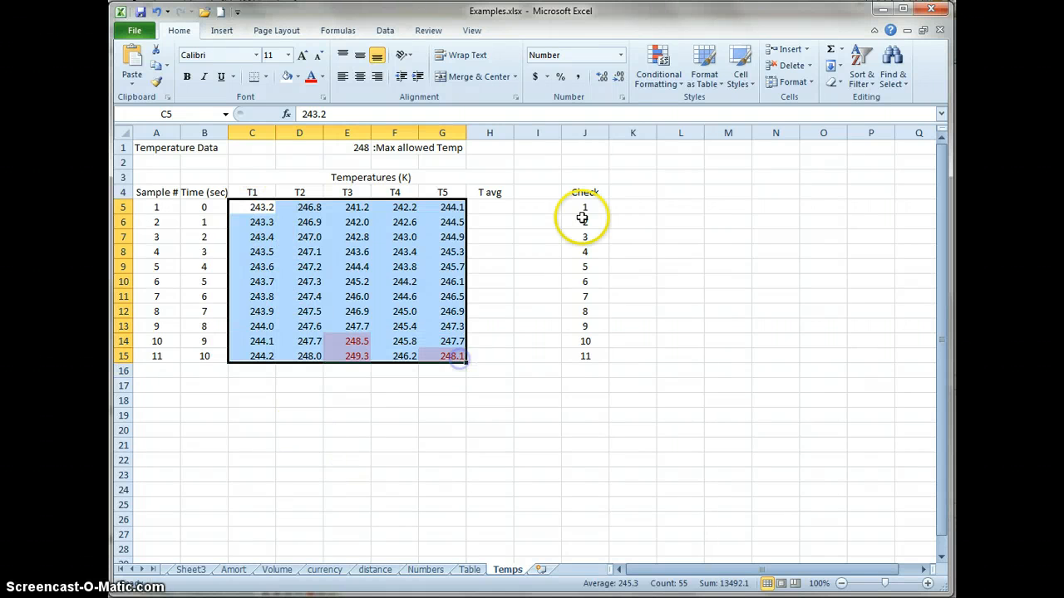
pyautogui.click(664, 80)
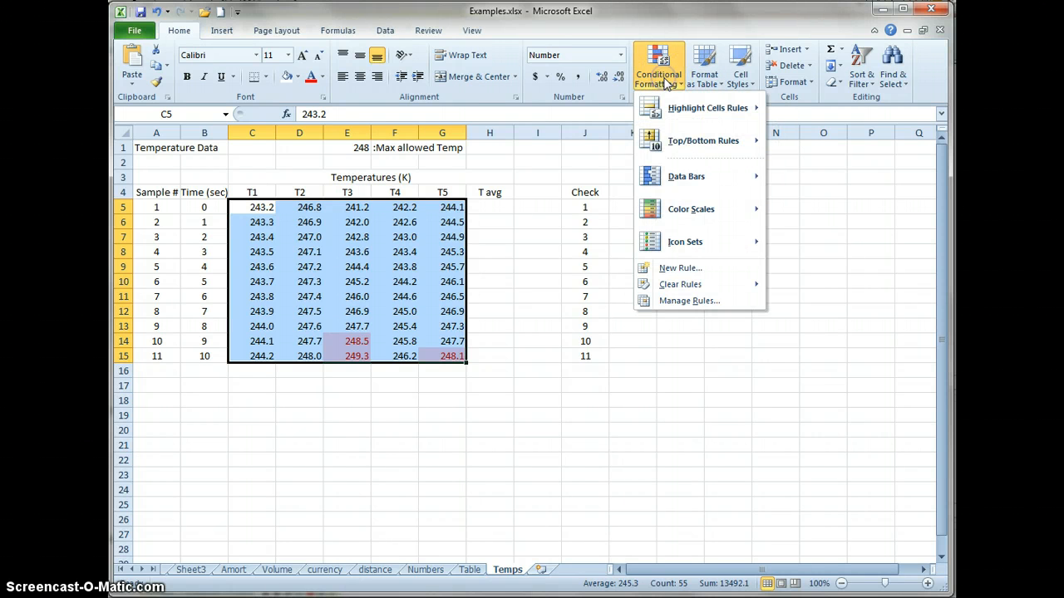
pyautogui.moveTo(691, 289)
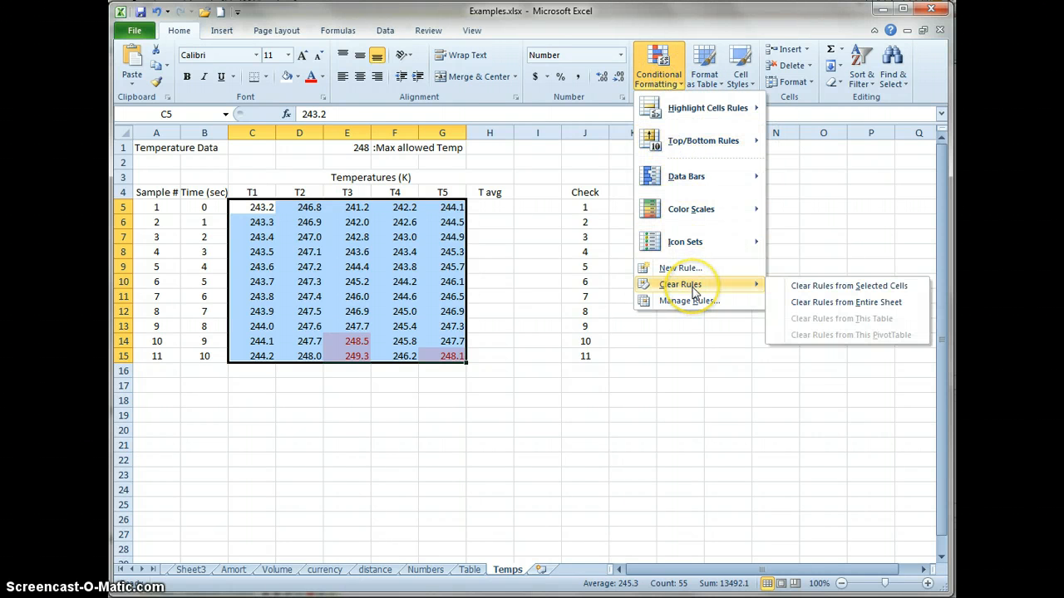
pyautogui.click(837, 288)
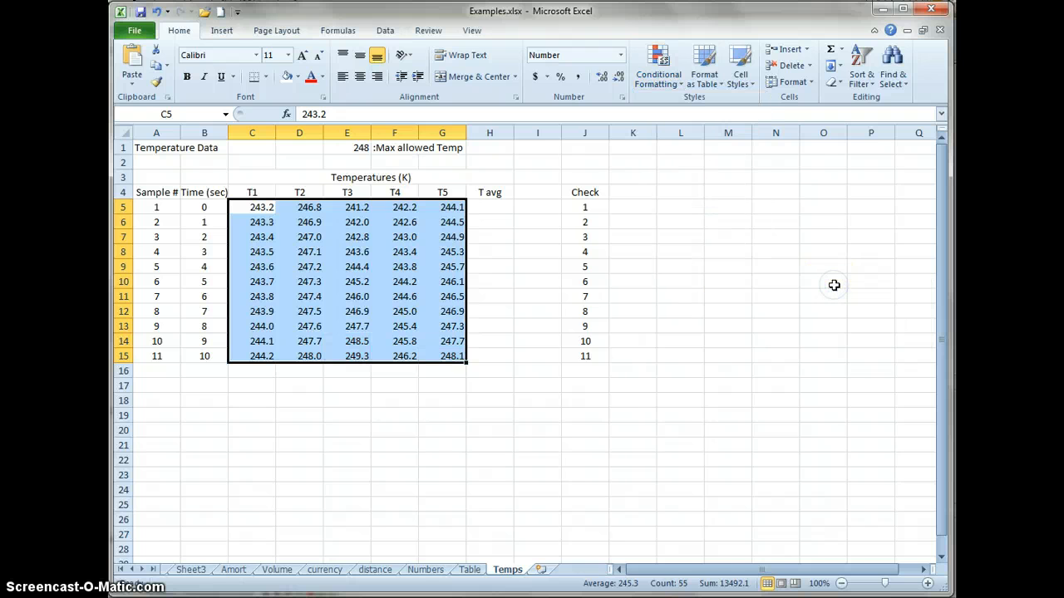
# - Define a custom highlight rule for C5:G15 covering cell values greater than or equal to cell E1
pyautogui.click(662, 78)
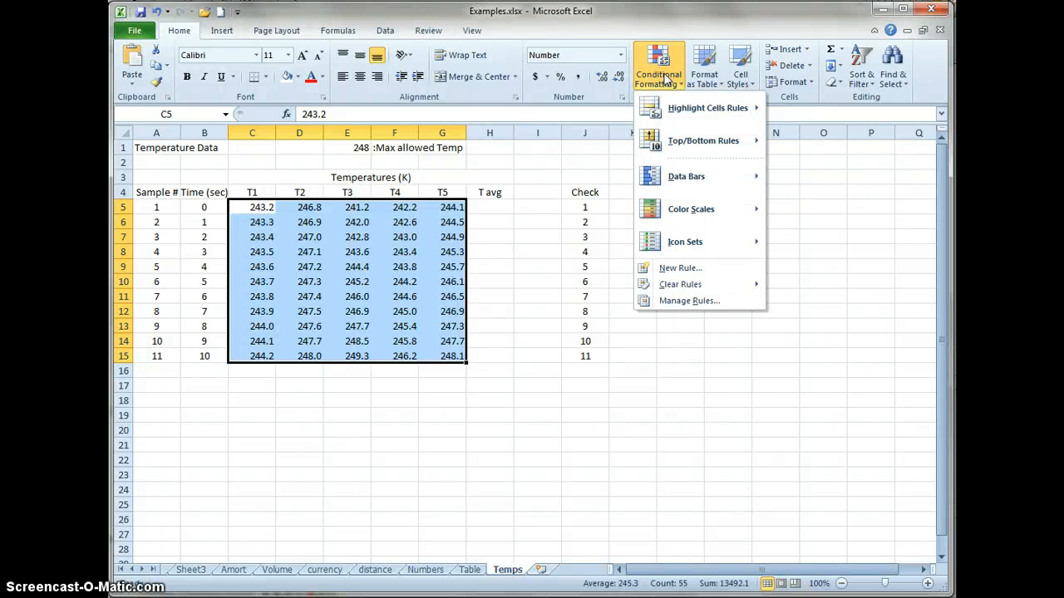
pyautogui.moveTo(677, 121)
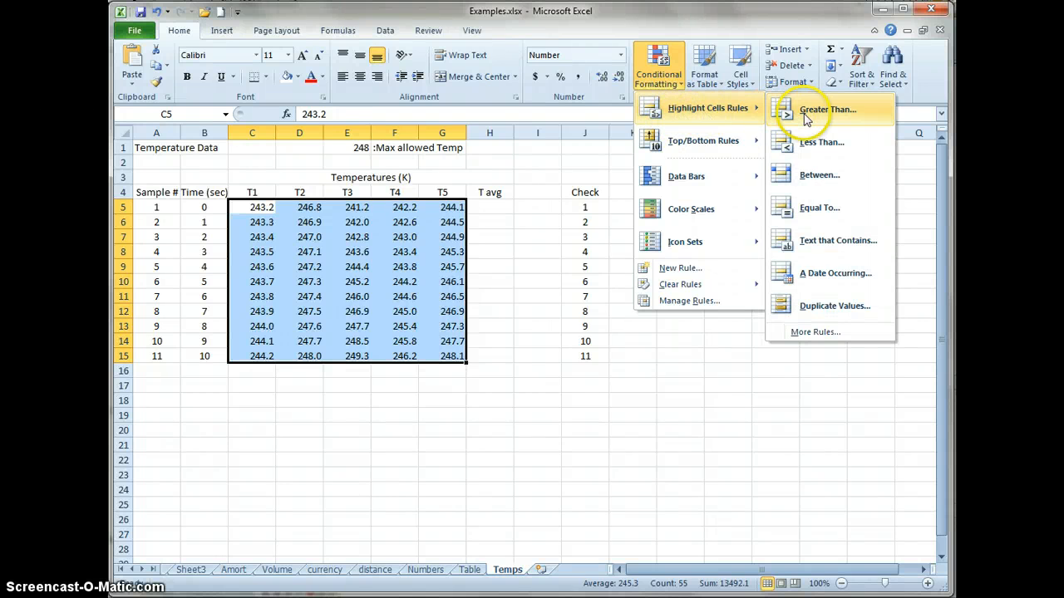
pyautogui.click(812, 330)
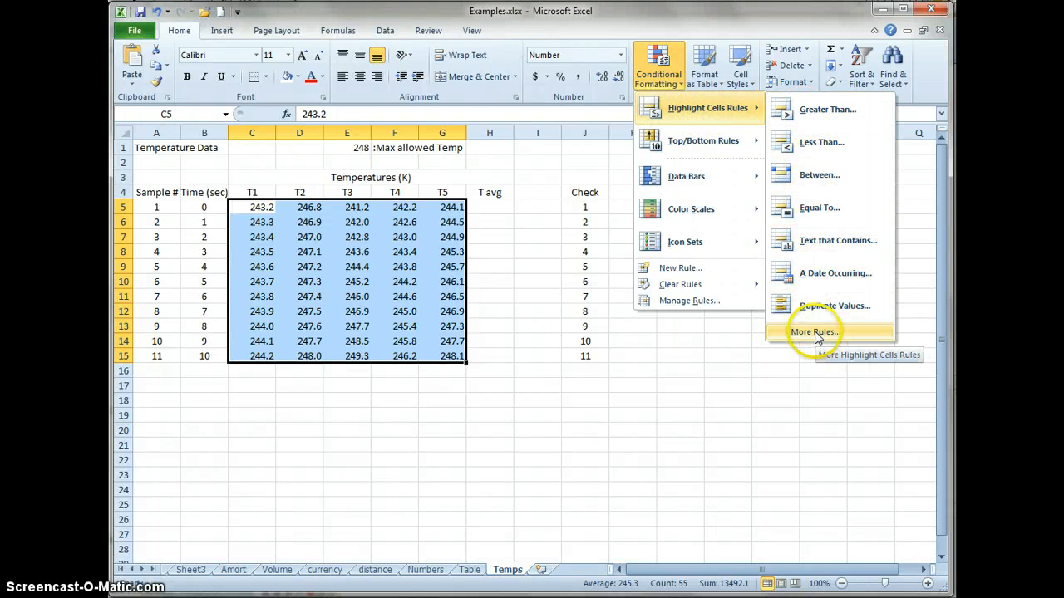
pyautogui.click(816, 334)
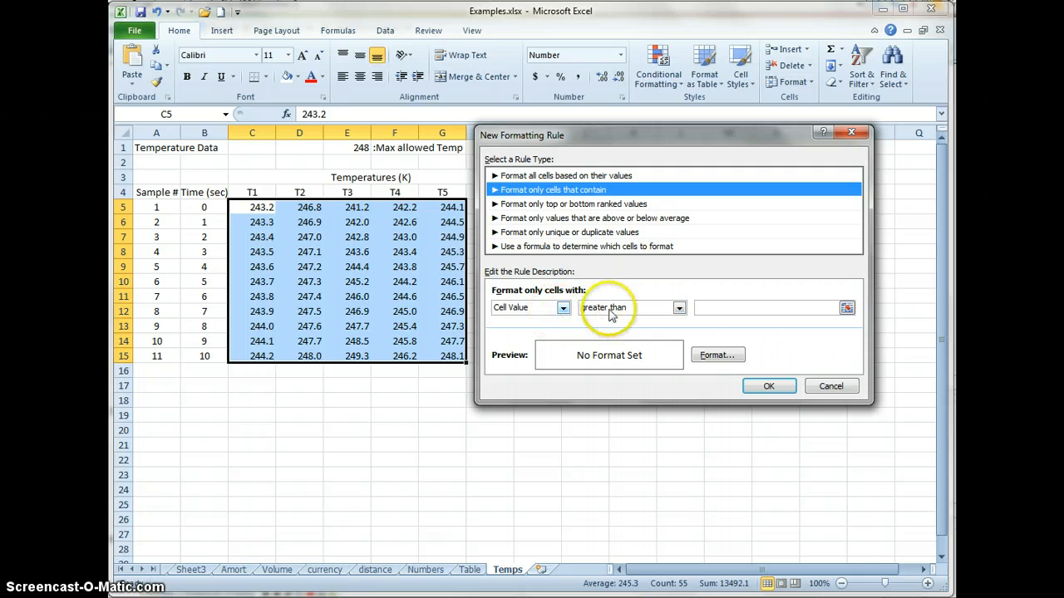
pyautogui.click(679, 308)
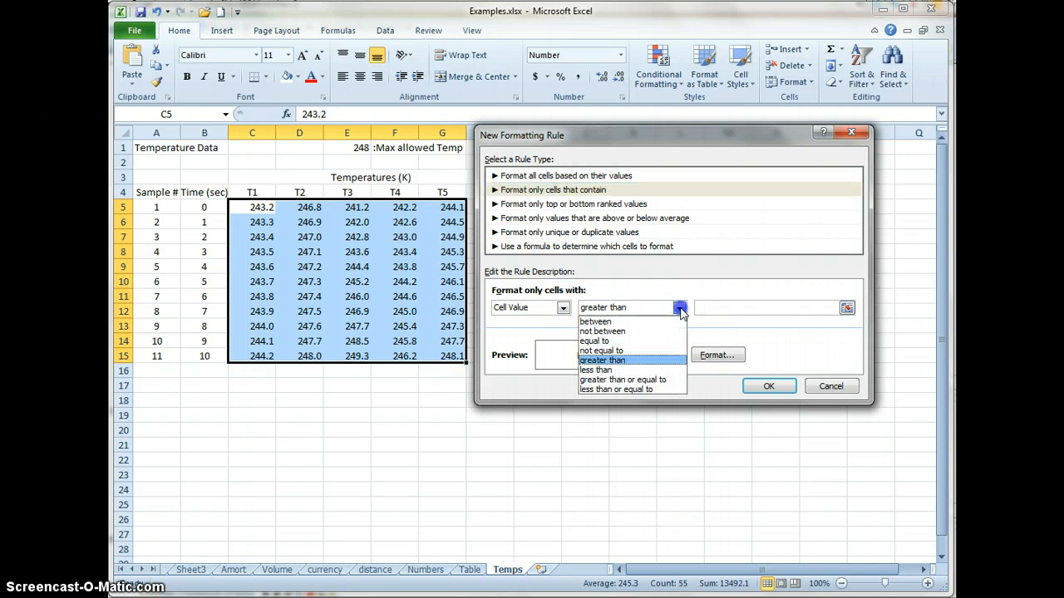
pyautogui.click(667, 379)
pyautogui.click(713, 307)
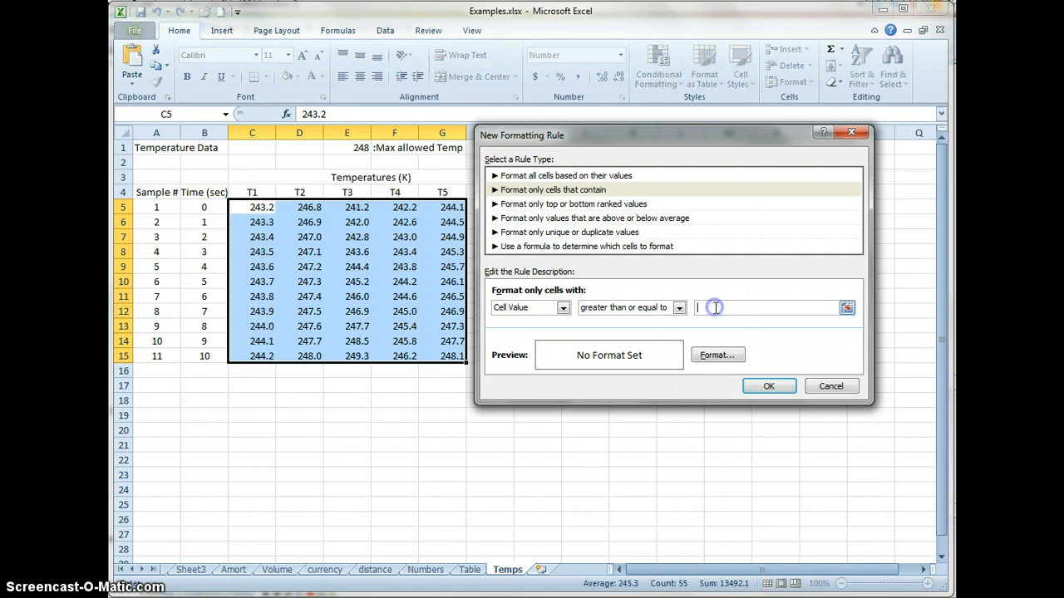
pyautogui.click(349, 147)
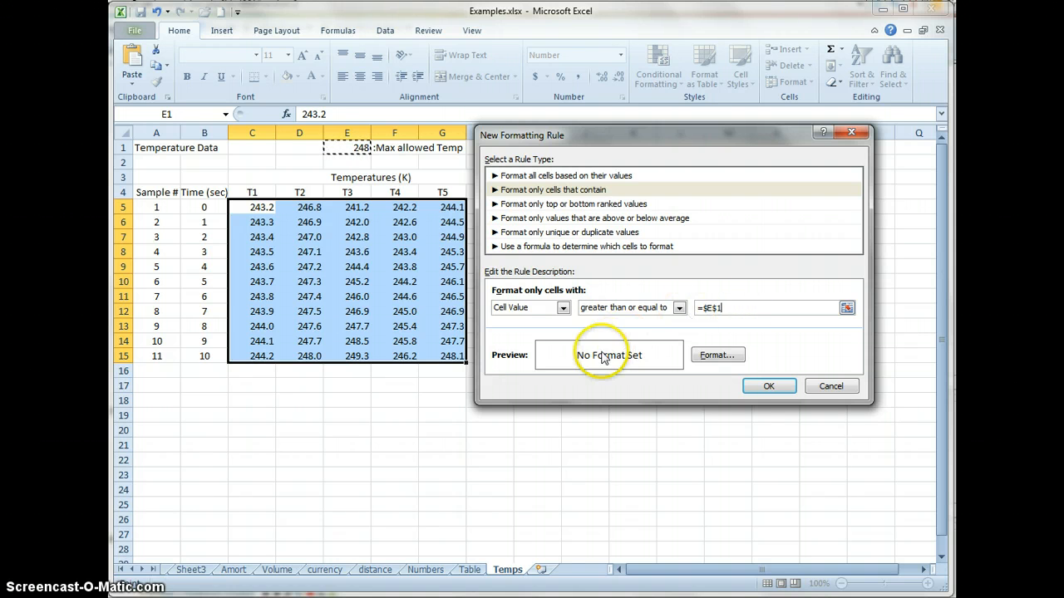
# - Give the custom rule a yellow background fill and apply it to the temperature readings
pyautogui.click(717, 356)
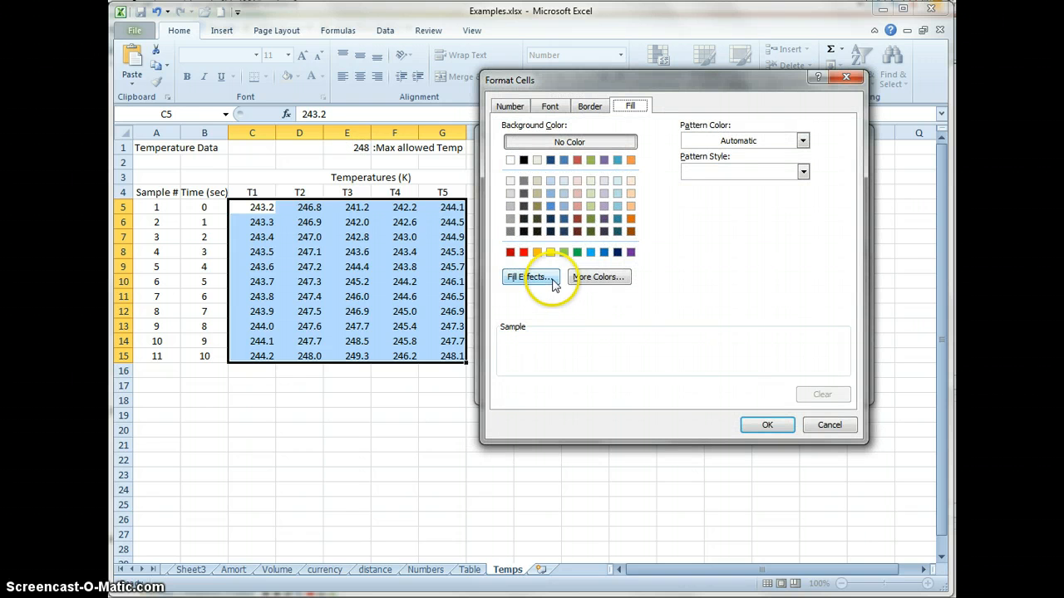
pyautogui.click(552, 254)
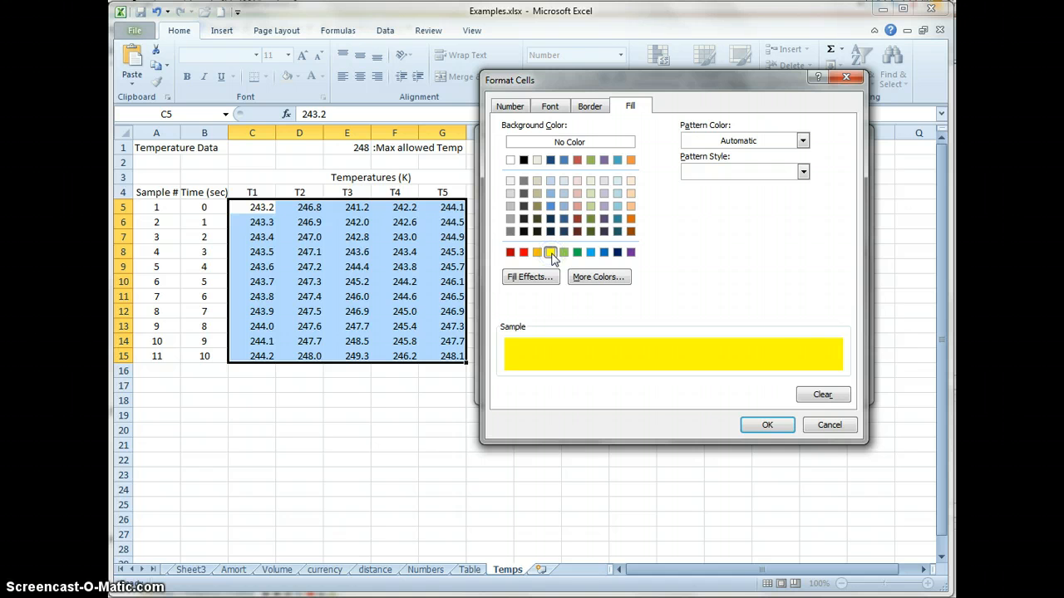
pyautogui.click(780, 427)
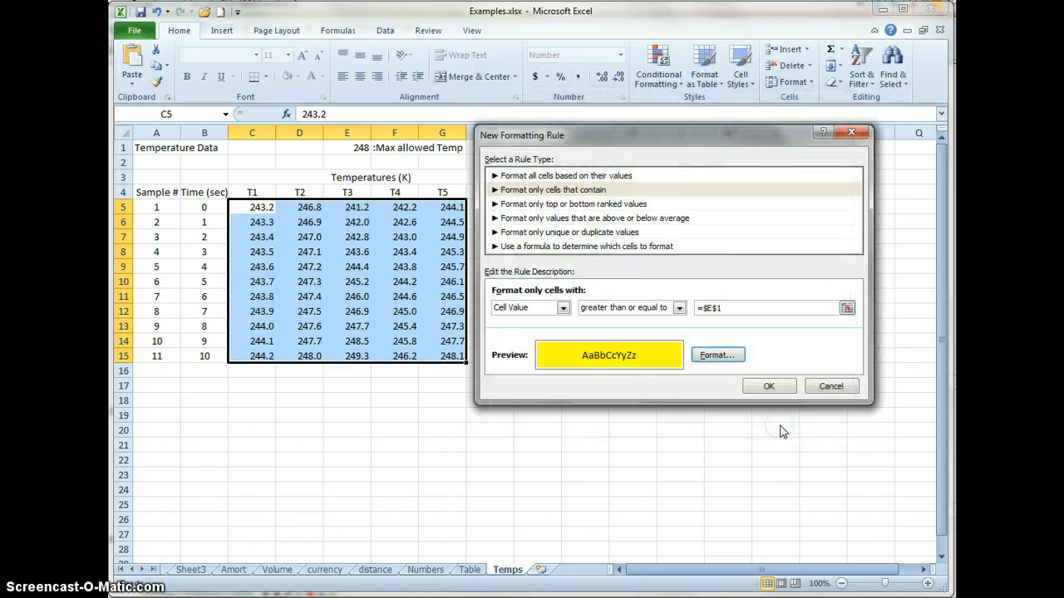
pyautogui.click(765, 387)
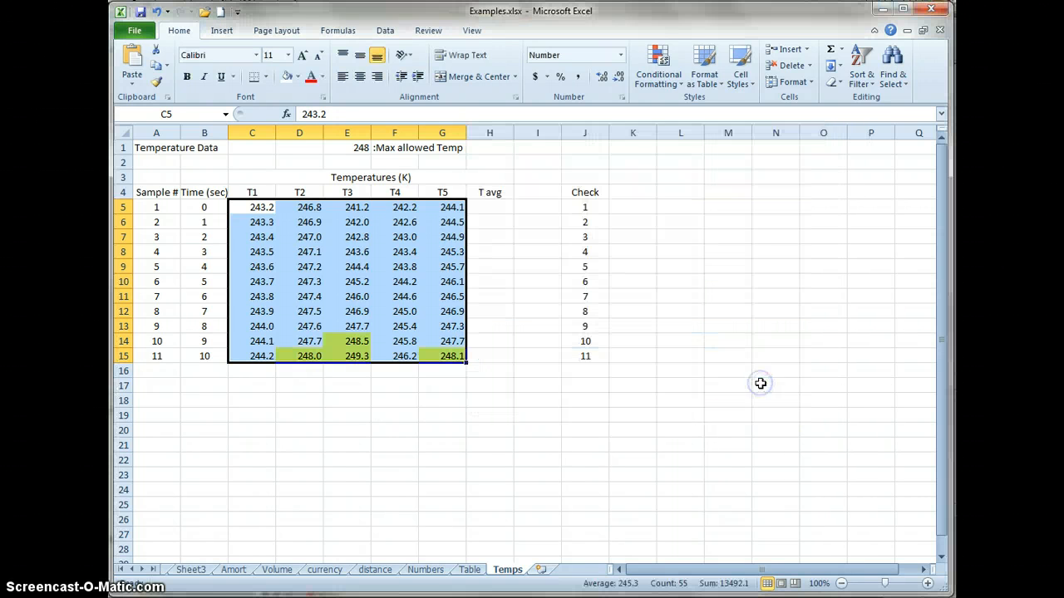
pyautogui.click(378, 415)
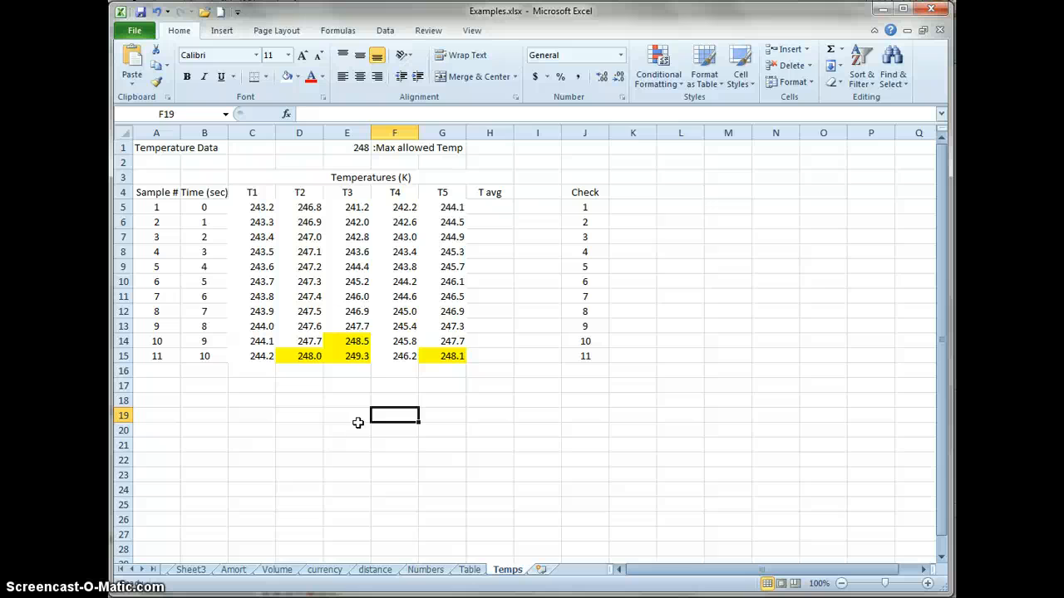
# - Remove the yellow-fill conditional formatting rule from the temperature readings in C5:G15
pyautogui.moveTo(252, 209); pyautogui.dragTo(450, 361)
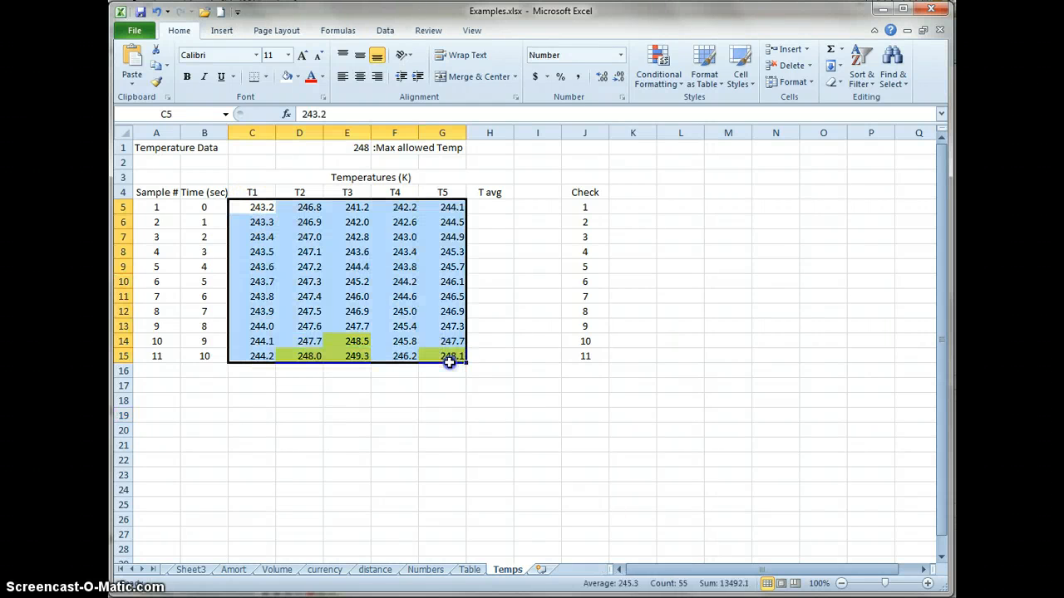
pyautogui.click(676, 87)
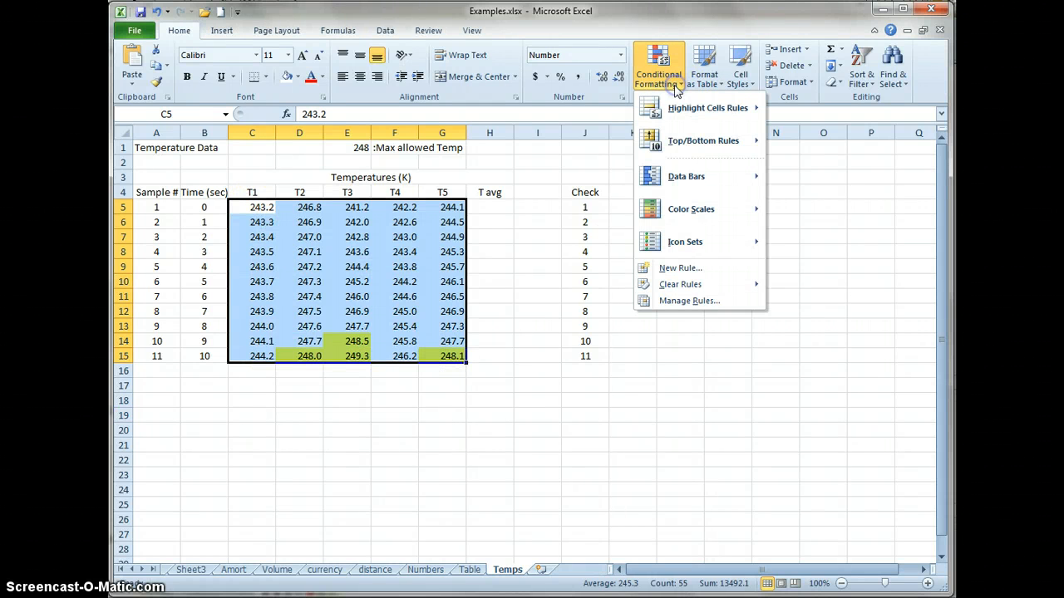
pyautogui.click(704, 285)
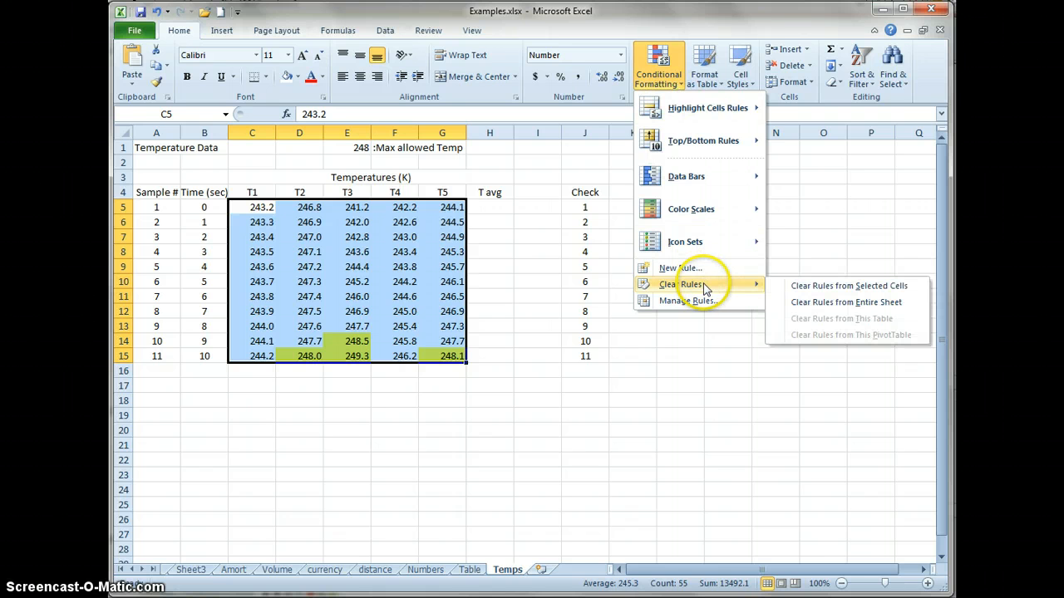
pyautogui.click(814, 287)
pyautogui.click(305, 450)
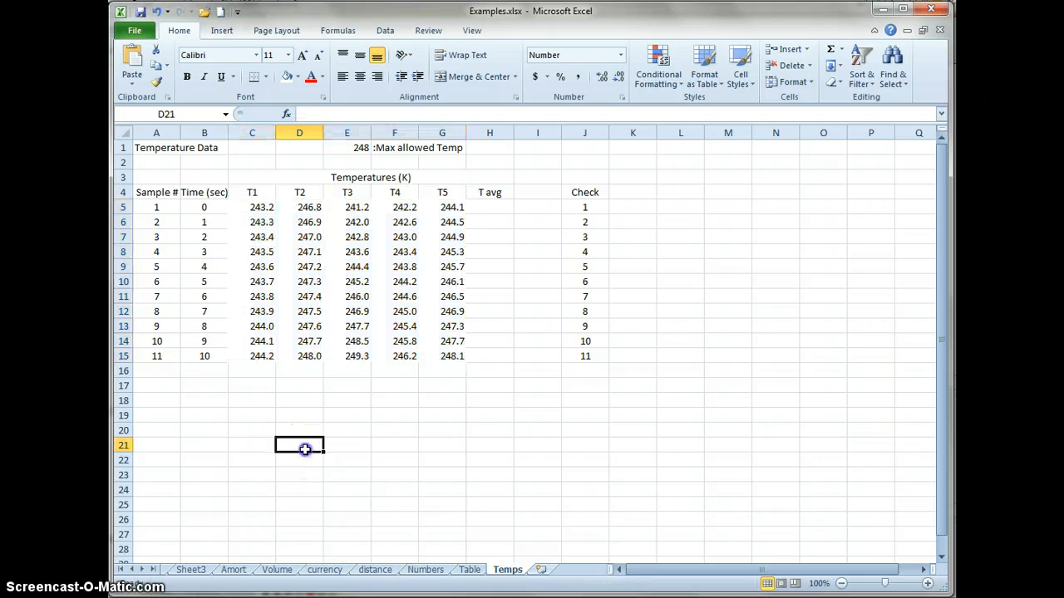